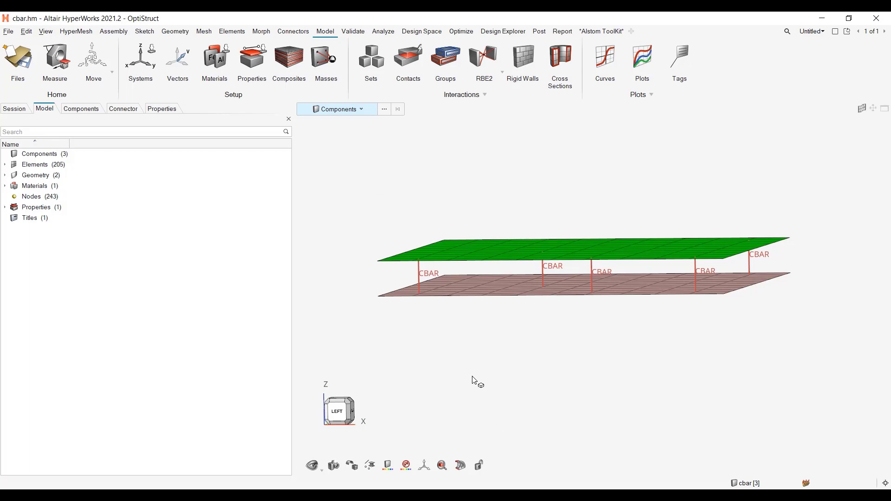
Switch to feconfig.cfg in Notepad++ and scroll down to its Abaqus Configs section
key("alt+Tab")
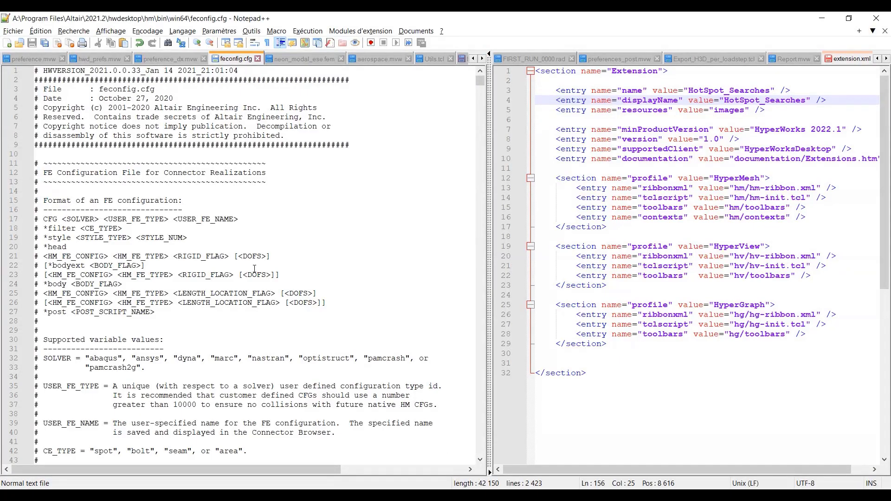
key("super+alt+4")
left_click(393, 101)
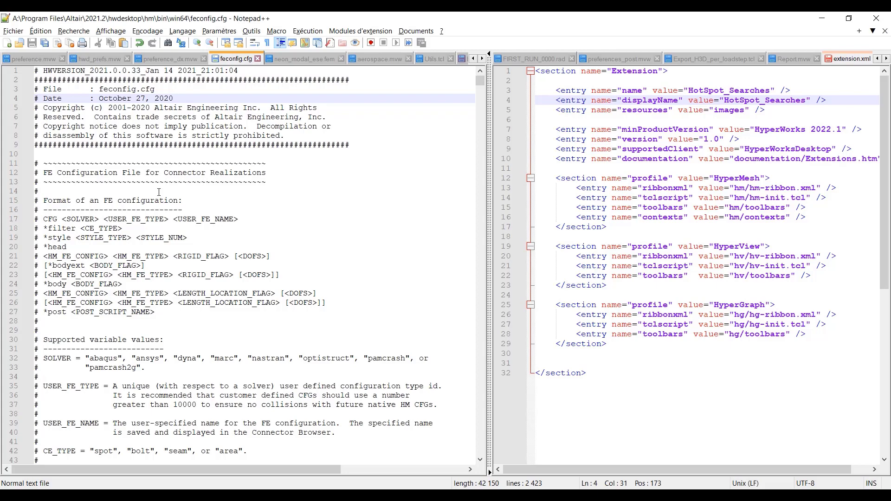
scroll(159, 191, "down", 10)
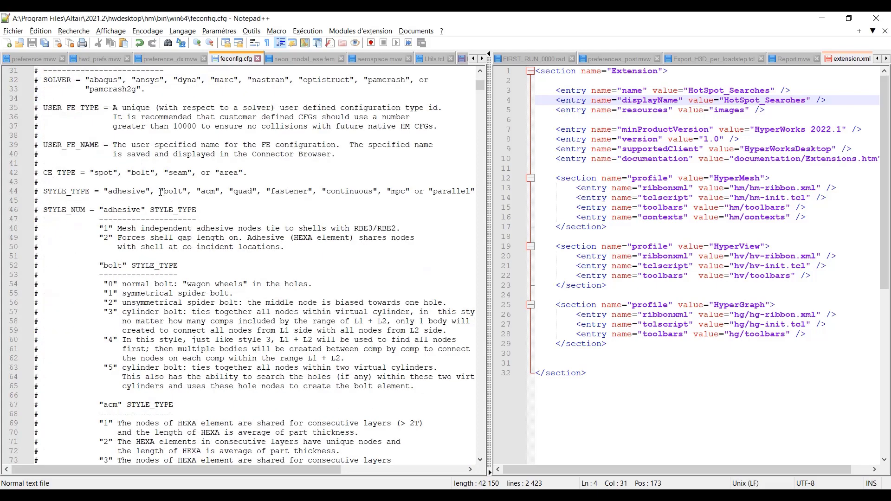
scroll(161, 192, "down", 20)
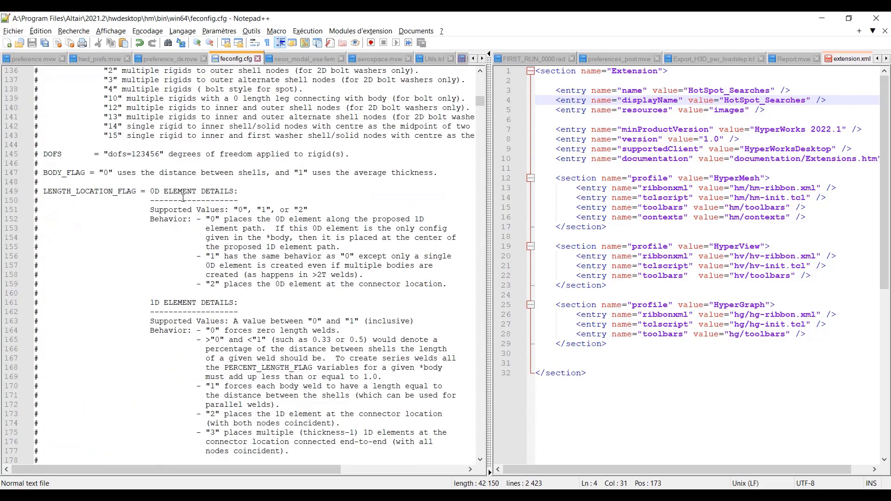
scroll(183, 199, "down", 20)
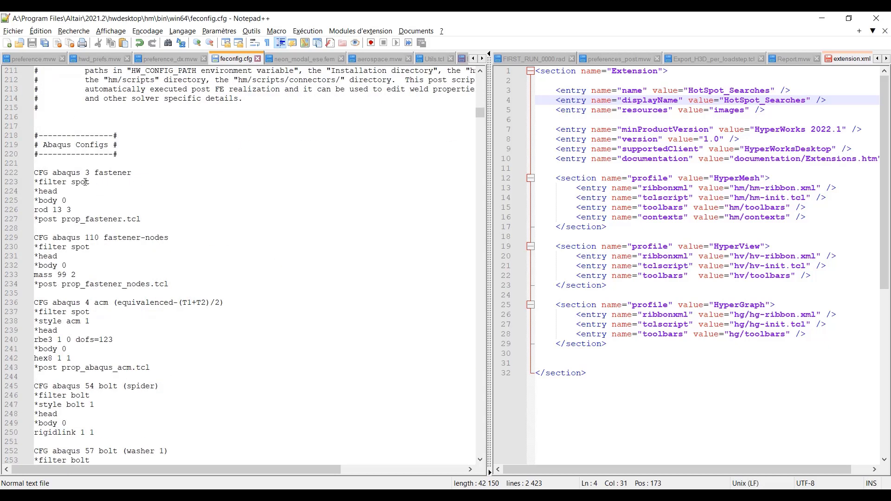
left_click_drag(53, 172, 139, 173)
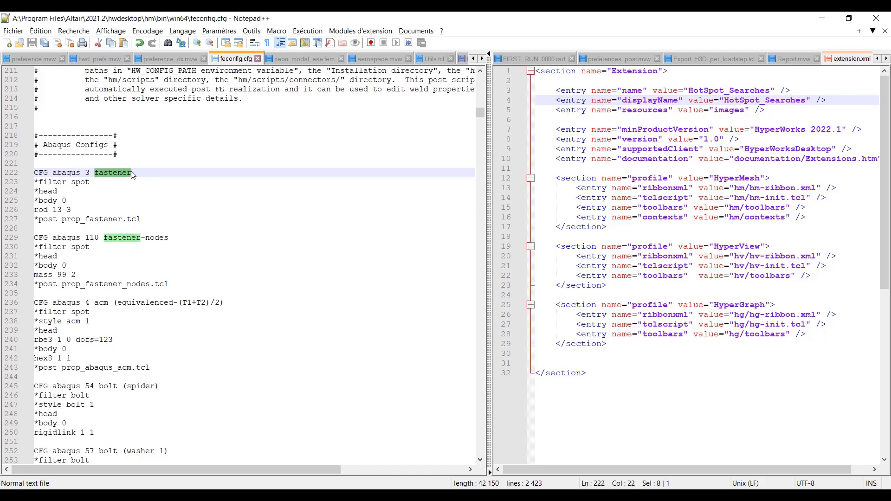
left_click(132, 173)
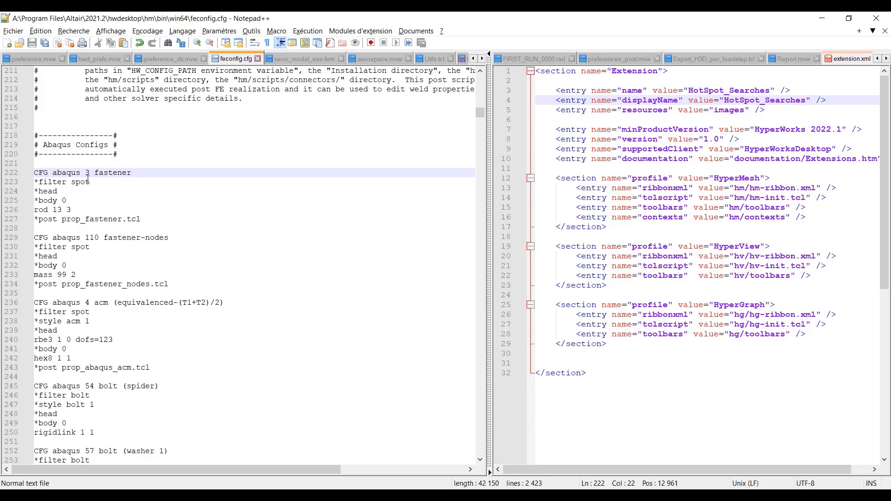
left_click_drag(90, 182, 34, 183)
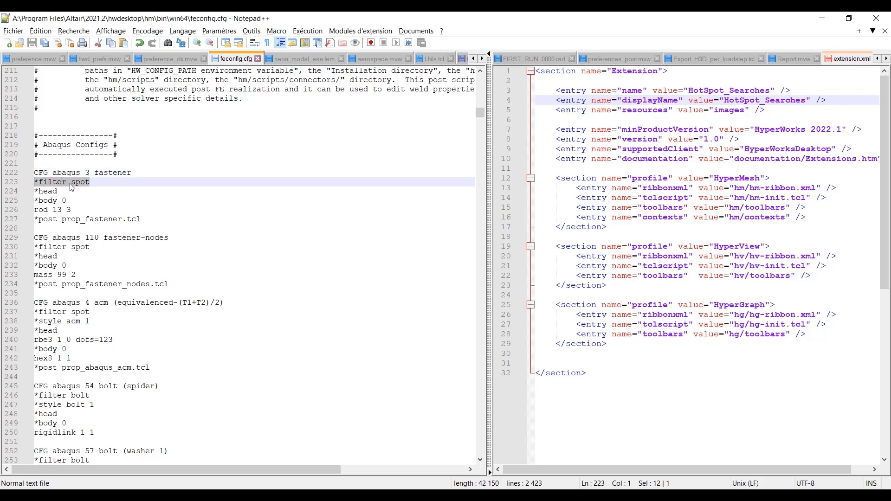
scroll(85, 208, "down", 5)
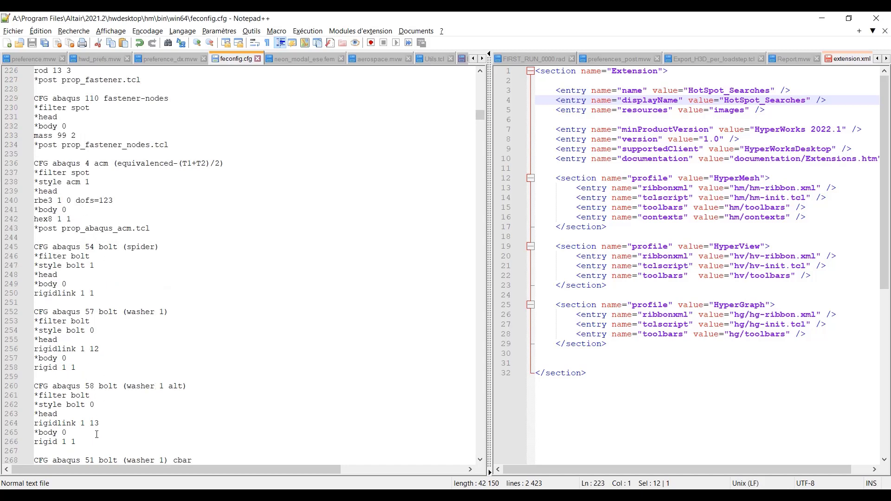
scroll(83, 405, "up", 5)
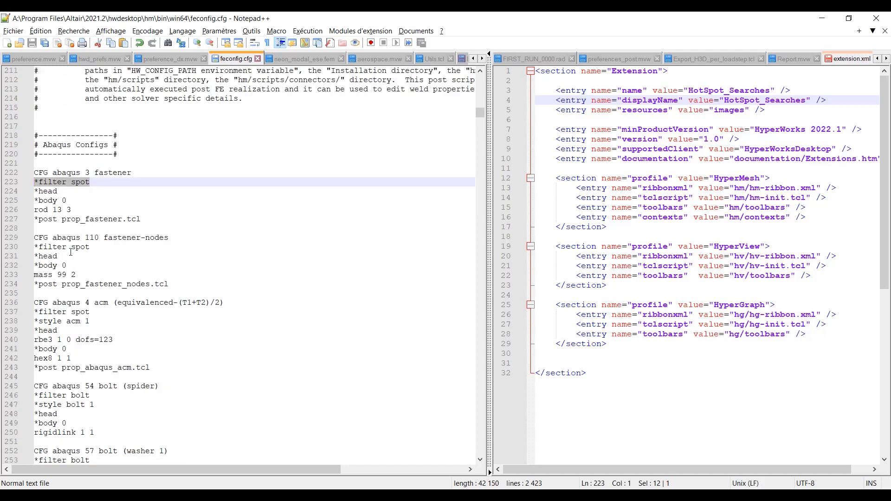
left_click(48, 192)
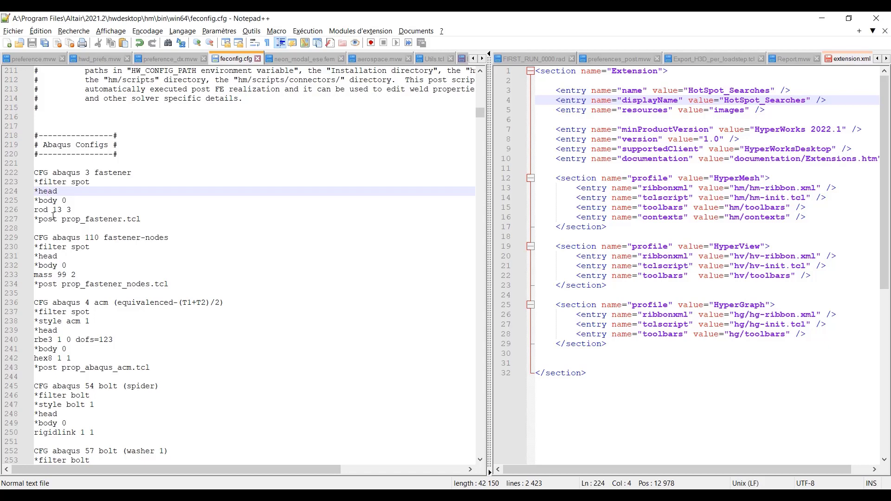
Scroll feconfig.cfg down to the OptiStruct Configs section
scroll(53, 216, "down", 5)
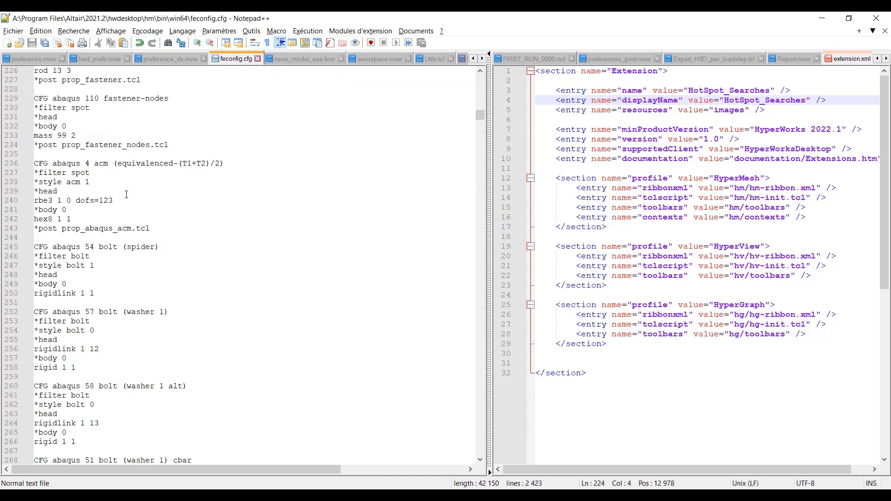
scroll(127, 196, "down", 20)
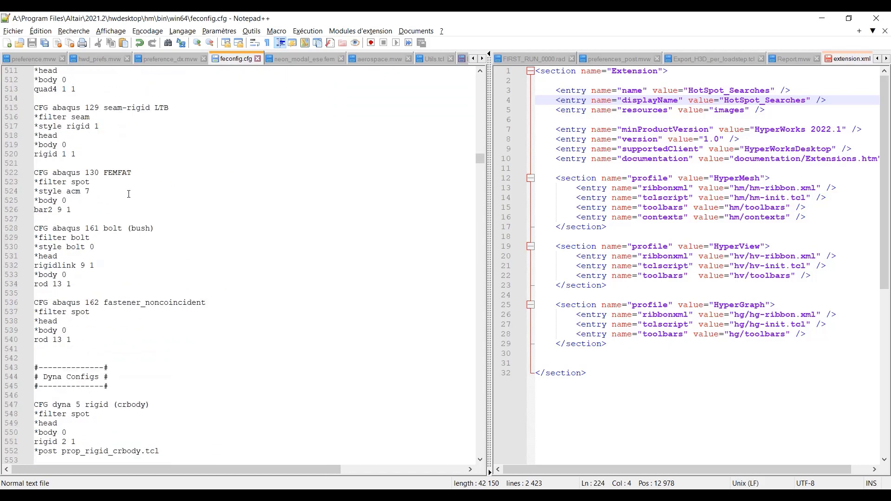
scroll(127, 194, "down", 20)
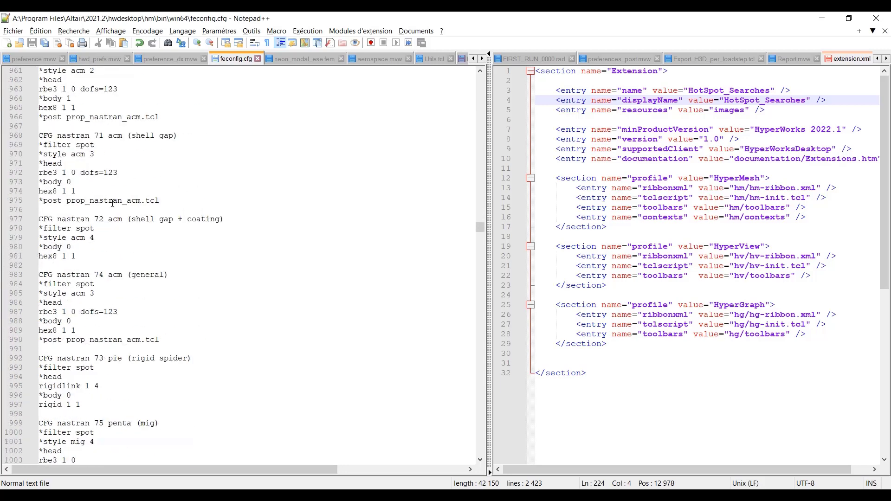
scroll(112, 203, "down", 20)
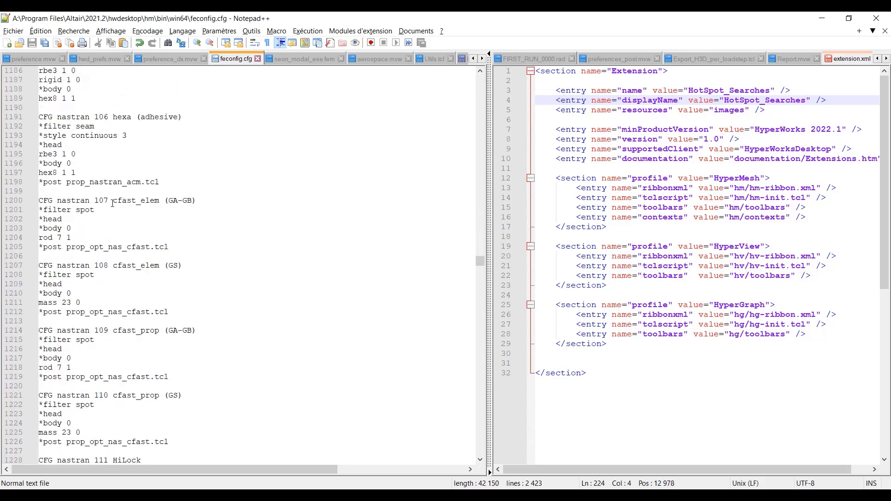
scroll(112, 203, "down", 20)
scroll(113, 203, "down", 20)
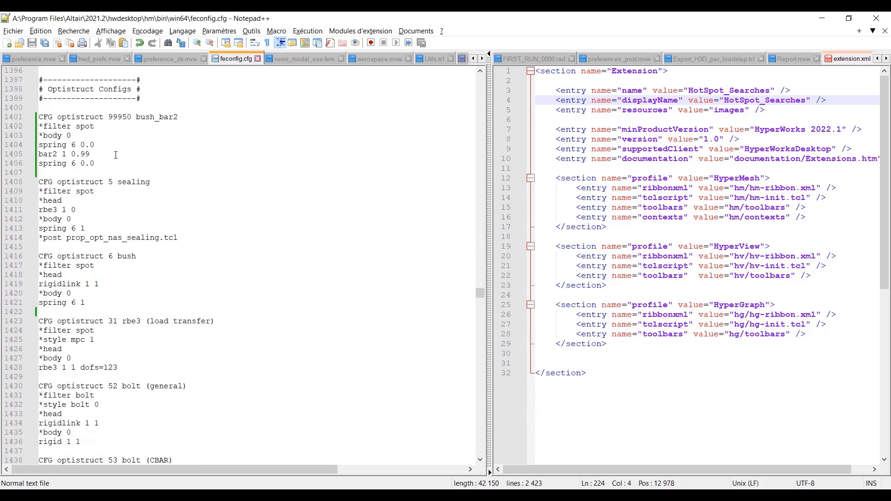
Select the 99950 id and bush_bar2 name on the first OptiStruct CFG line
left_click(179, 117)
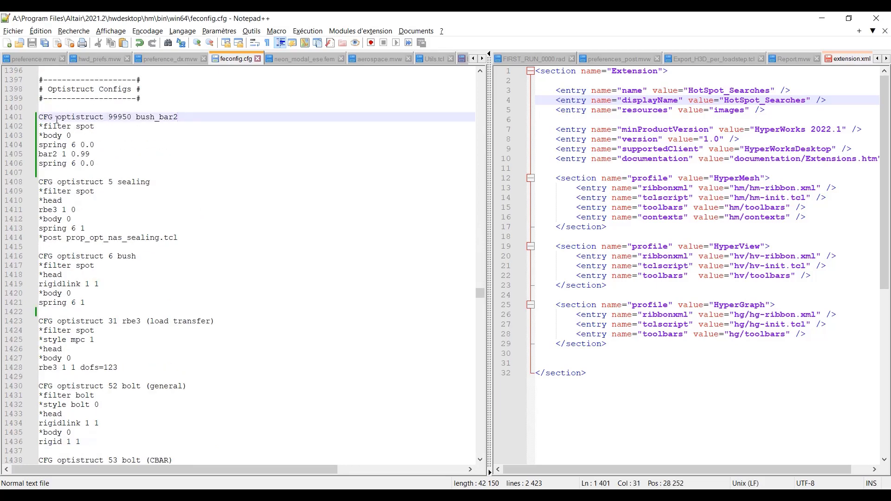
left_click_drag(126, 117, 108, 117)
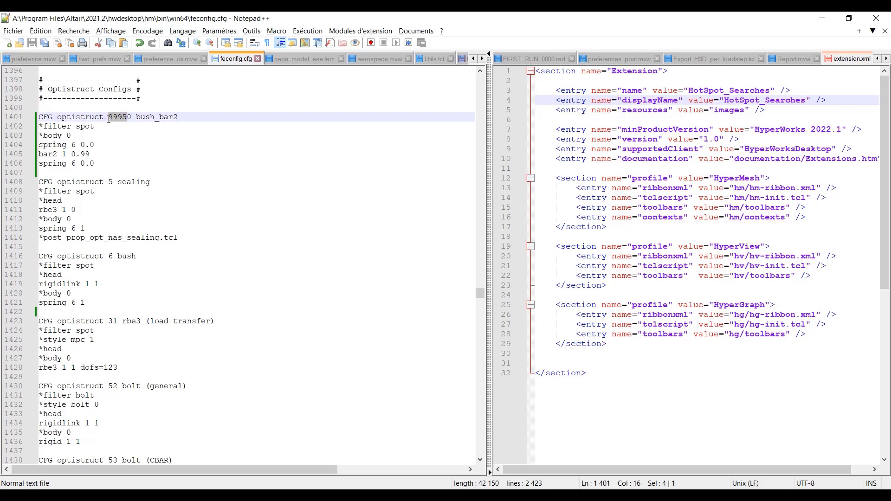
left_click(125, 118)
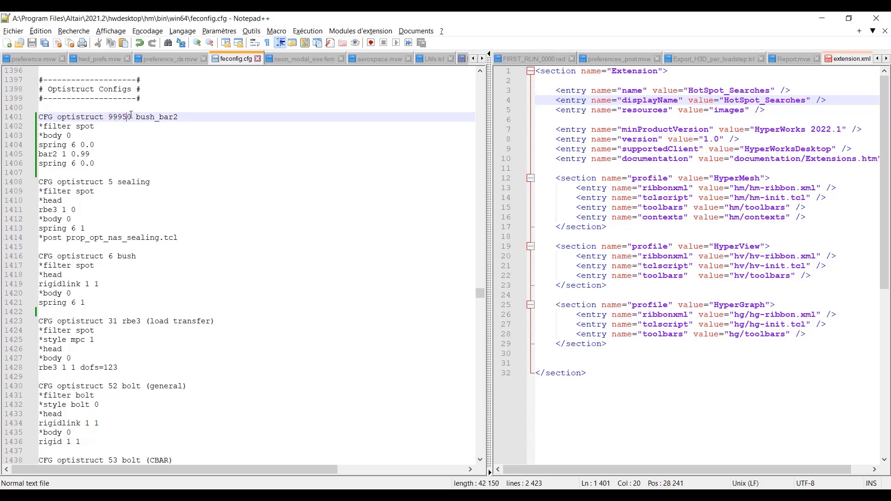
left_click_drag(131, 116, 110, 116)
left_click(122, 117)
left_click(141, 117)
key("shift+Right")
key("shift+Right")
key("shift+Right")
key("shift+Right")
key("shift+Right")
key("shift+Right")
key("shift+Right")
key("shift+Right")
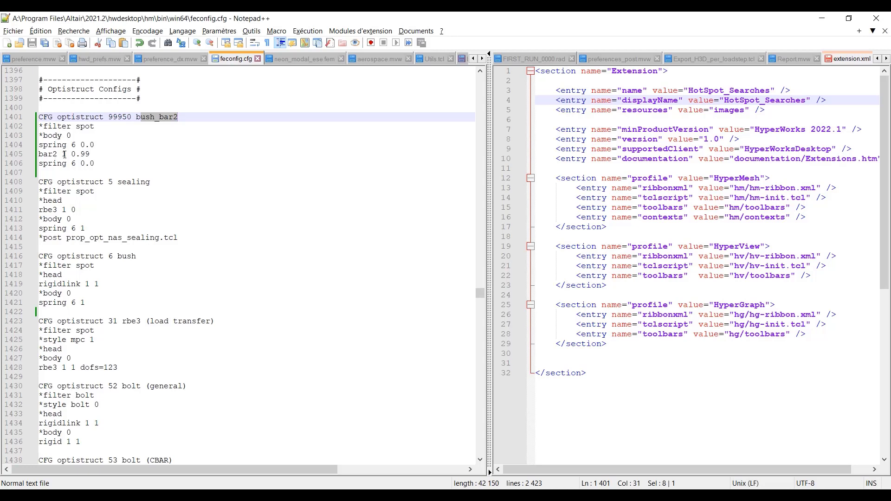
Select the spring 6, bar2 1 0.99 and spring 0.0 values in the bush_bar2 block
double_click(74, 144)
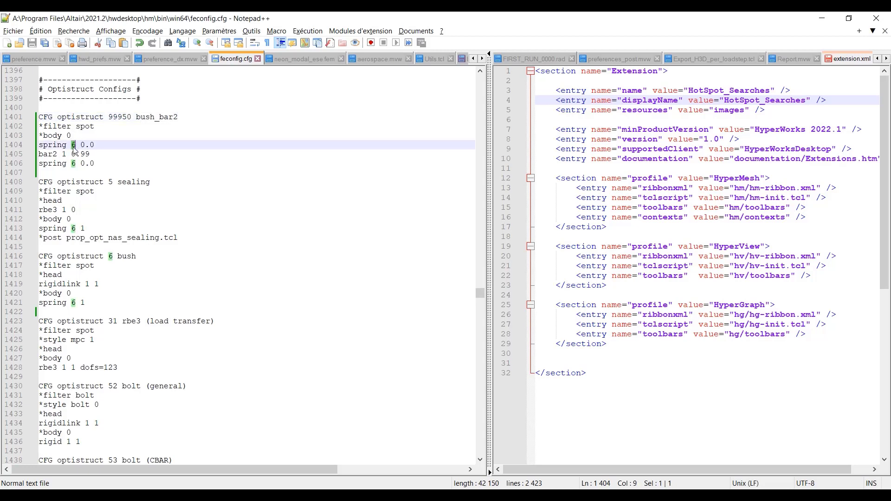
double_click(64, 154)
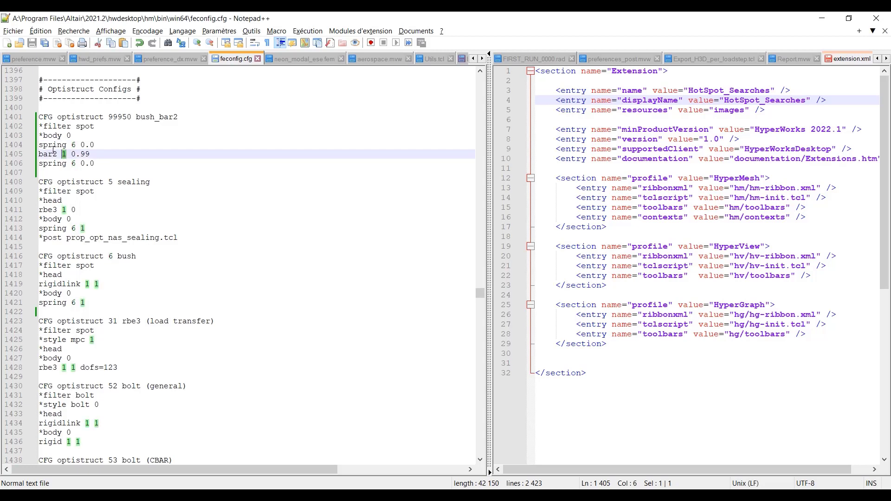
left_click_drag(73, 154, 90, 154)
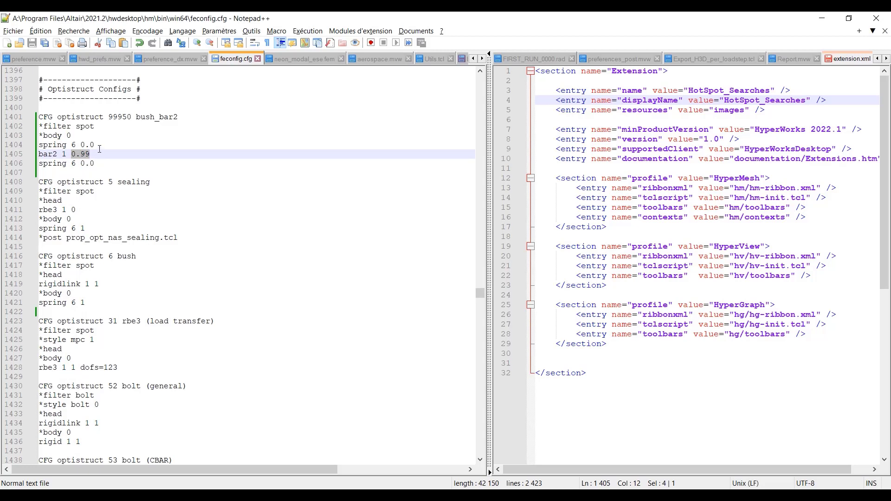
left_click_drag(94, 145, 36, 117)
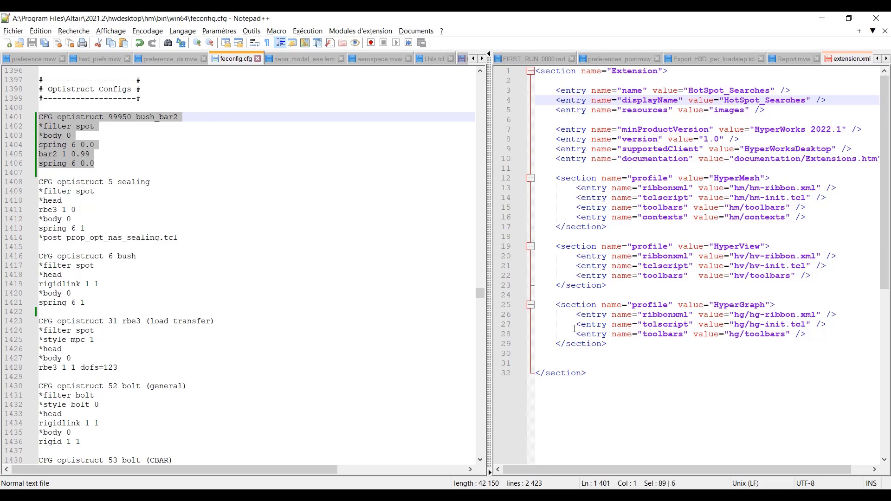
In HyperMesh, absorb the existing bars into bar2 point connectors with Point > FE Absorb
key("alt+Tab")
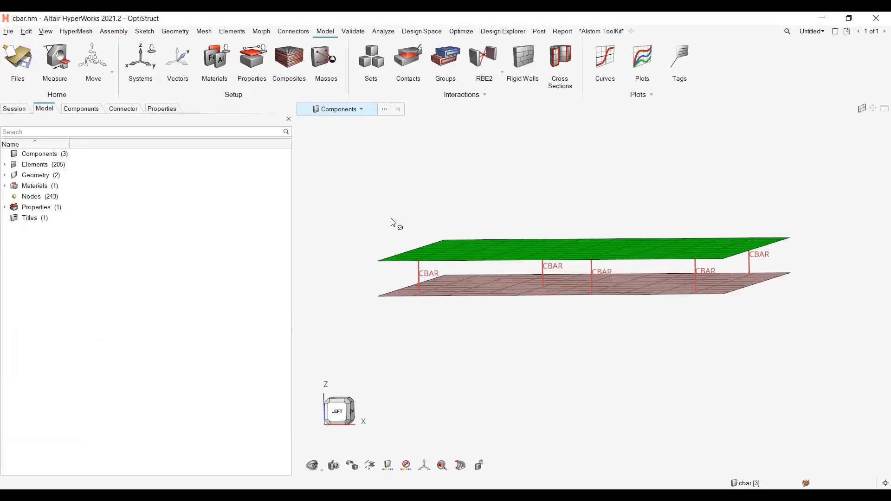
left_click(292, 32)
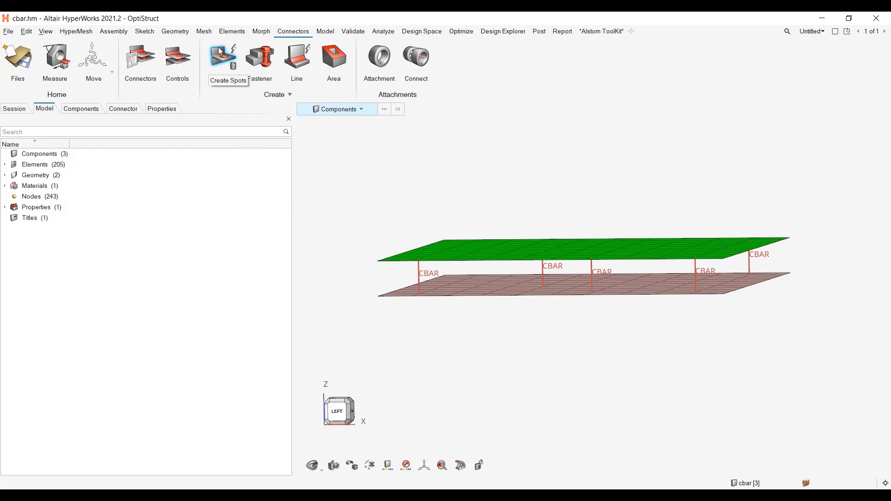
left_click(235, 68)
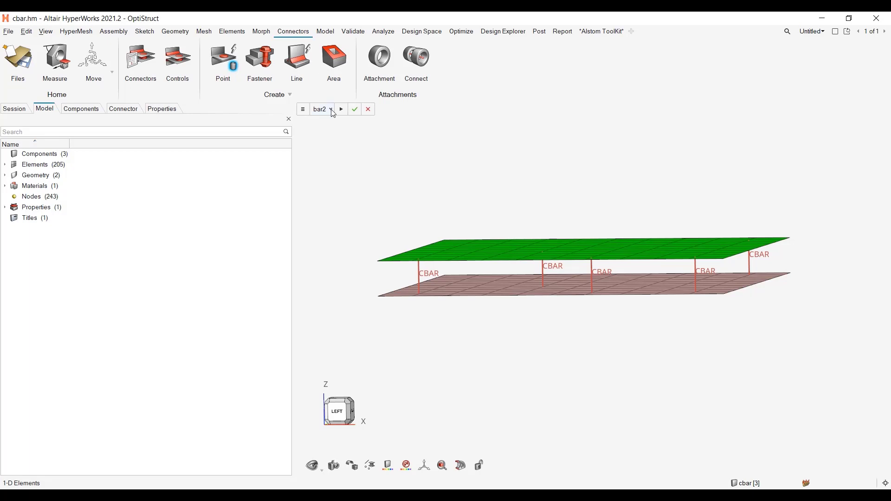
left_click(331, 110)
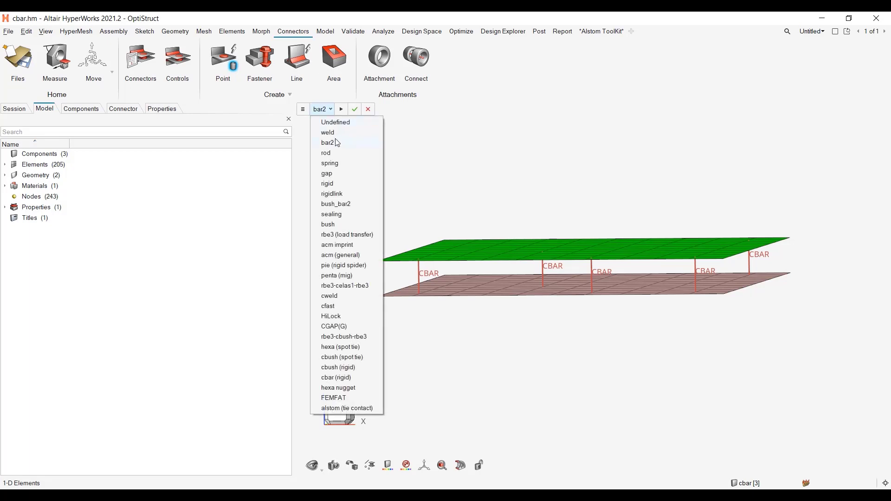
left_click(338, 143)
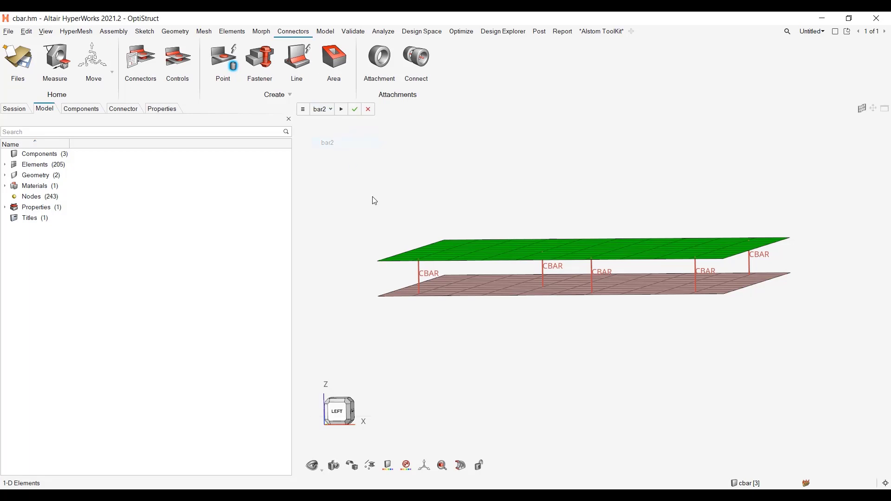
left_click(342, 110)
Open the Connector Browser and select the first of the five CBAR connectors
scroll(422, 281, "up", 5)
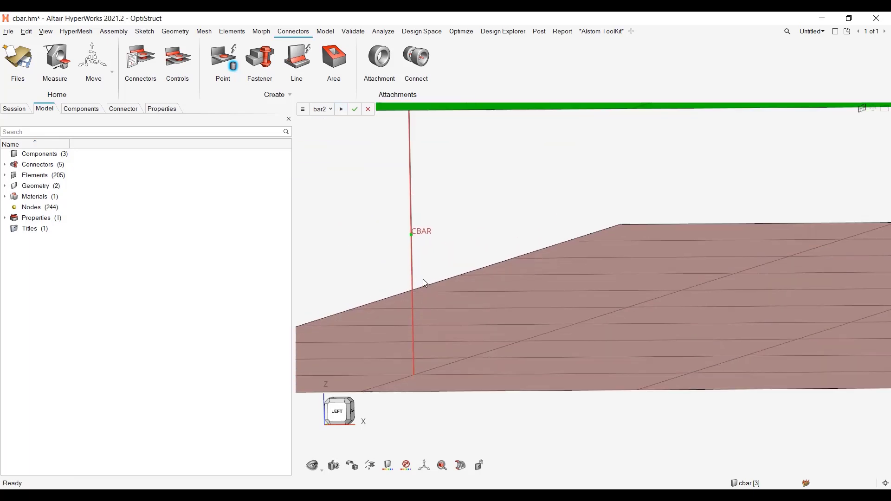
scroll(423, 281, "down", 6)
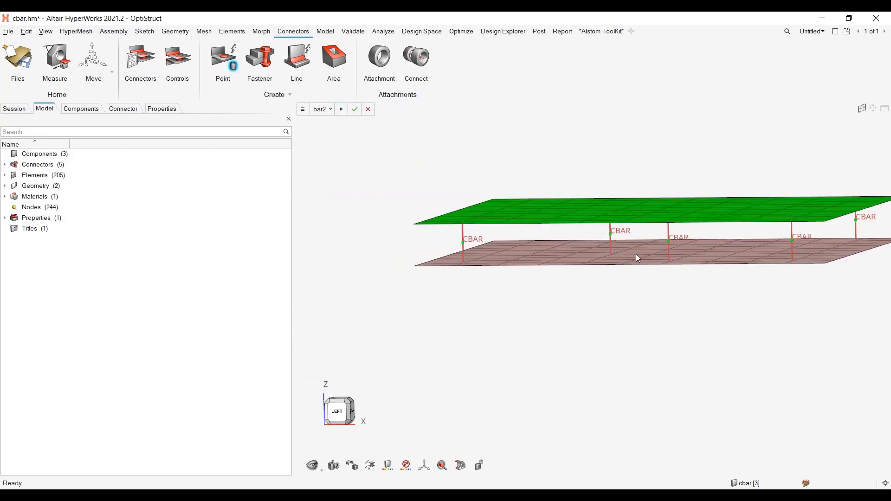
middle_click_drag(640, 254, 608, 257)
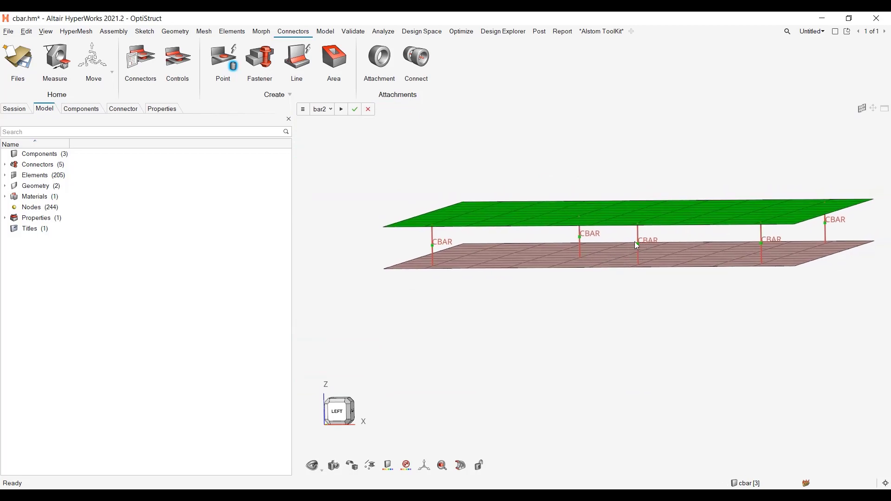
left_click(148, 59)
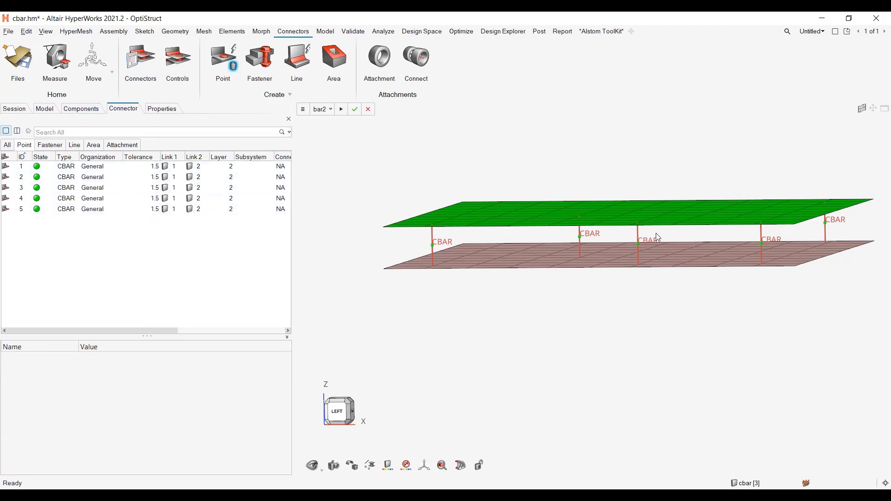
left_click(65, 166)
Select all five CBAR connectors in the Connector Browser and unrealize them
left_click(72, 212, "shift")
right_click(72, 213)
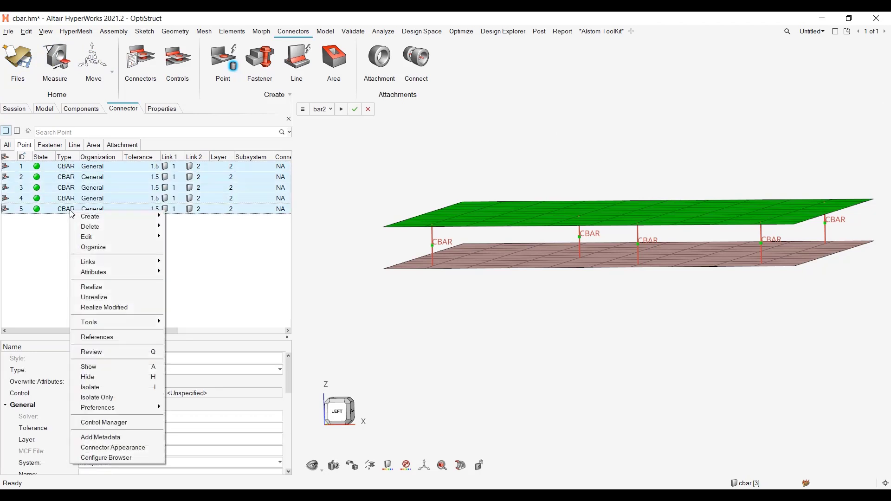
left_click(105, 298)
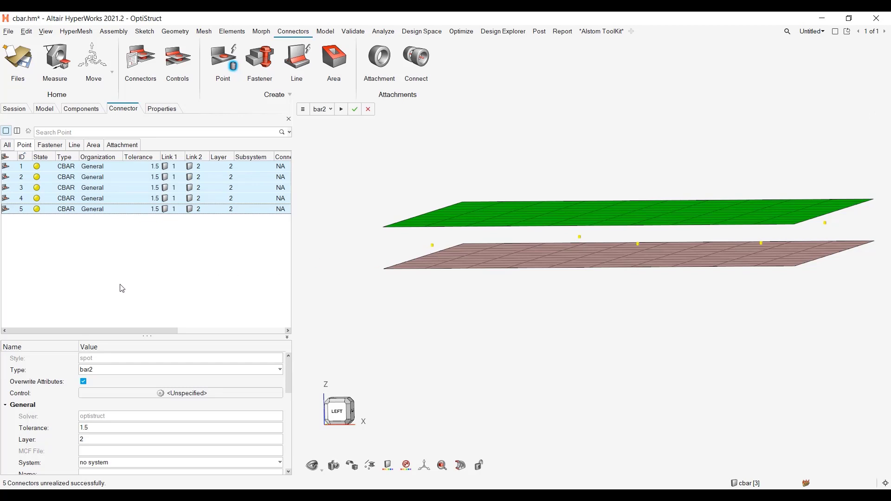
Change the five connectors to type bush_bar2 and realize them into CBAR and CBUSH elements
left_click(112, 372)
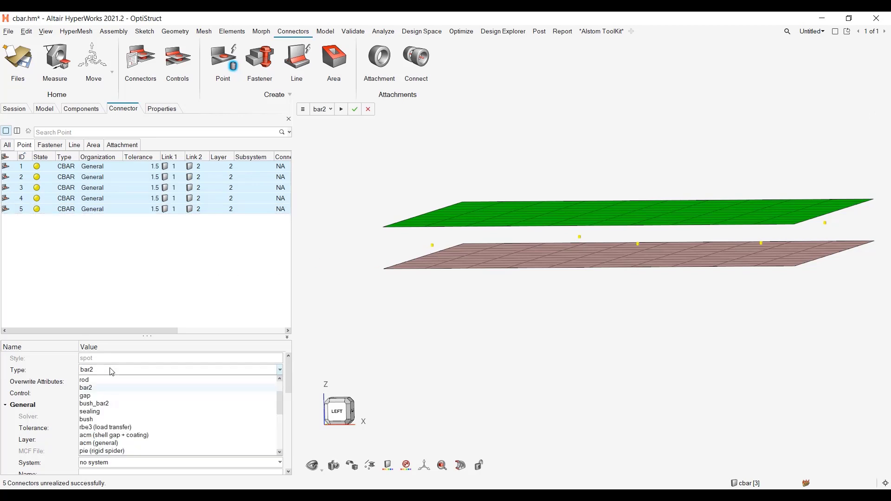
left_click(112, 408)
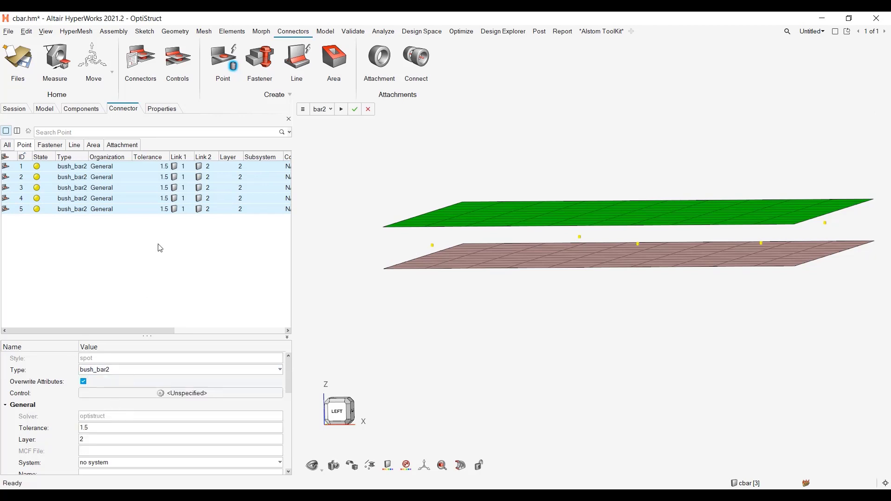
right_click(122, 189)
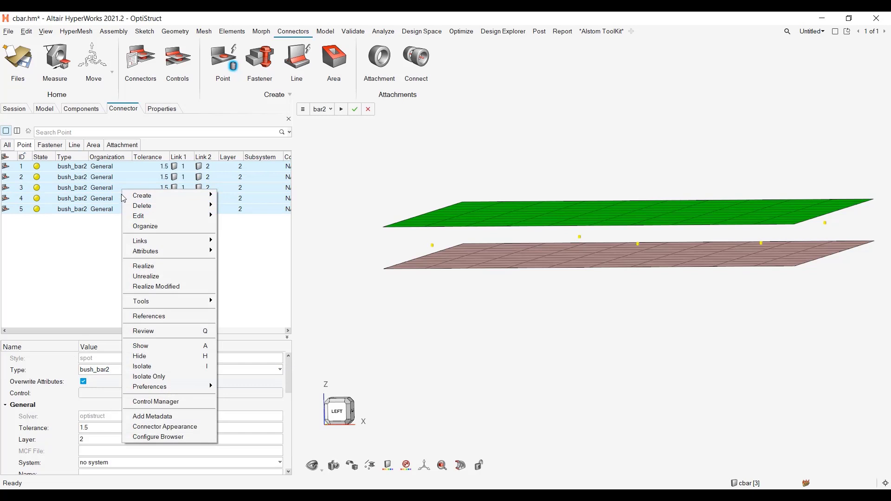
left_click(152, 269)
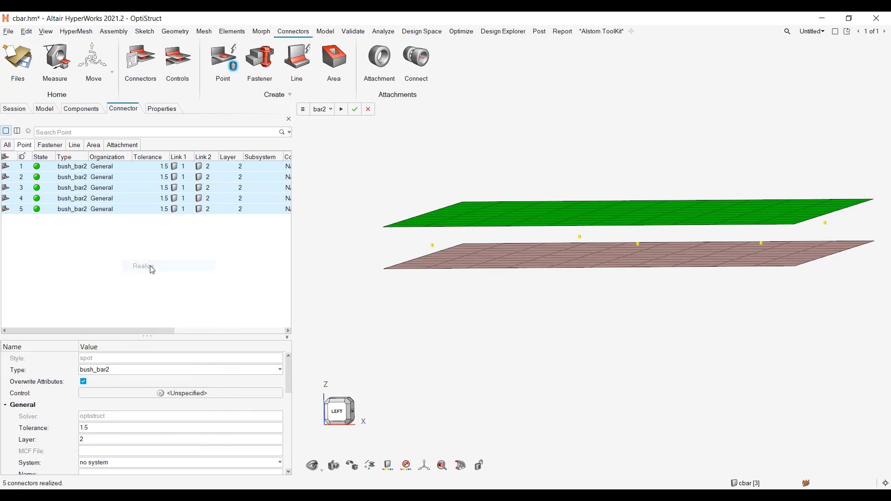
scroll(395, 249, "up", 3)
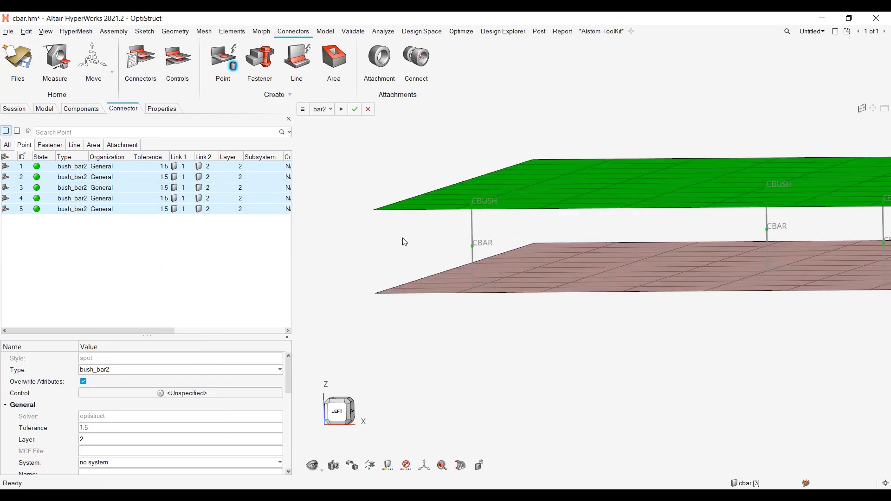
scroll(438, 239, "down", 4)
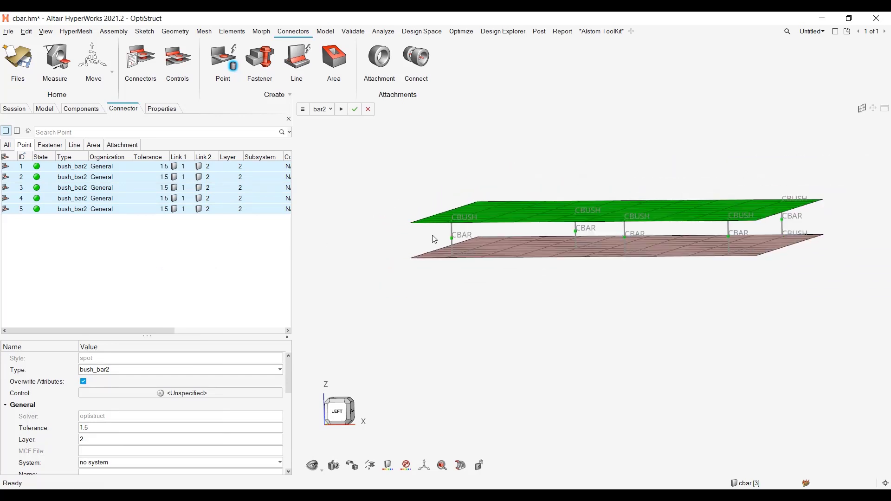
right_click_drag(391, 297, 398, 306, "ctrl")
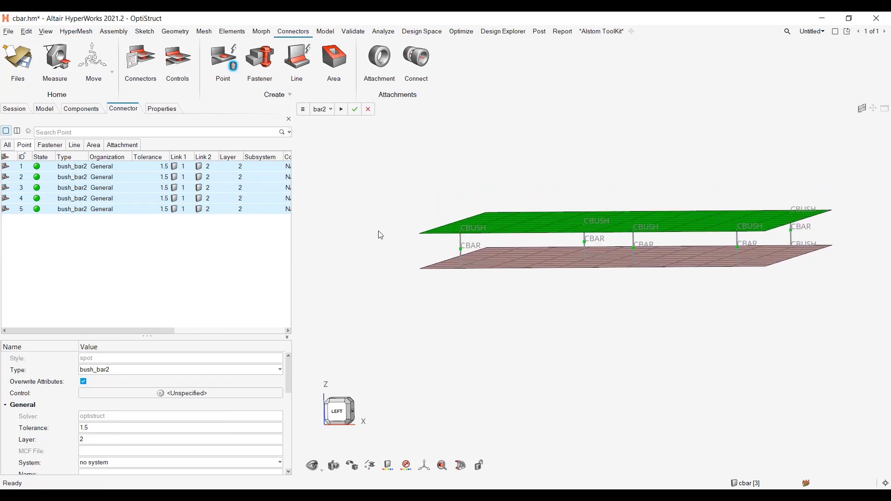
Select the five CBAR elements by config type through Advanced Selection
key("Escape")
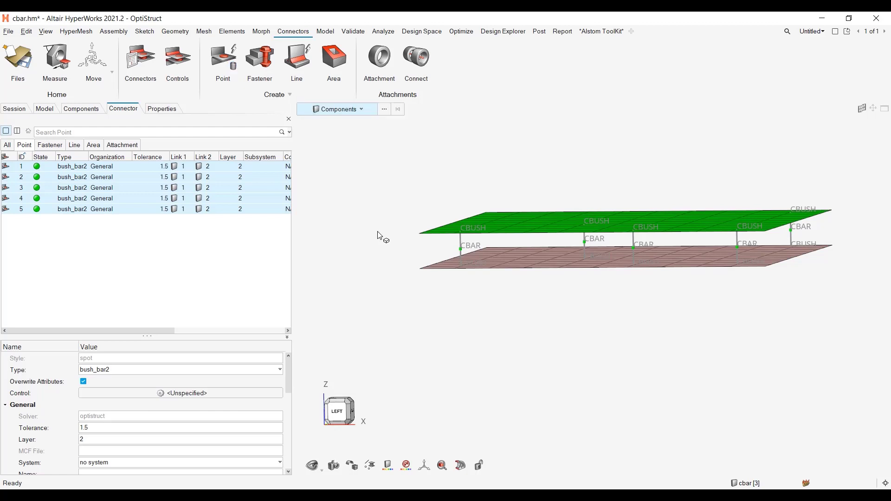
key("e")
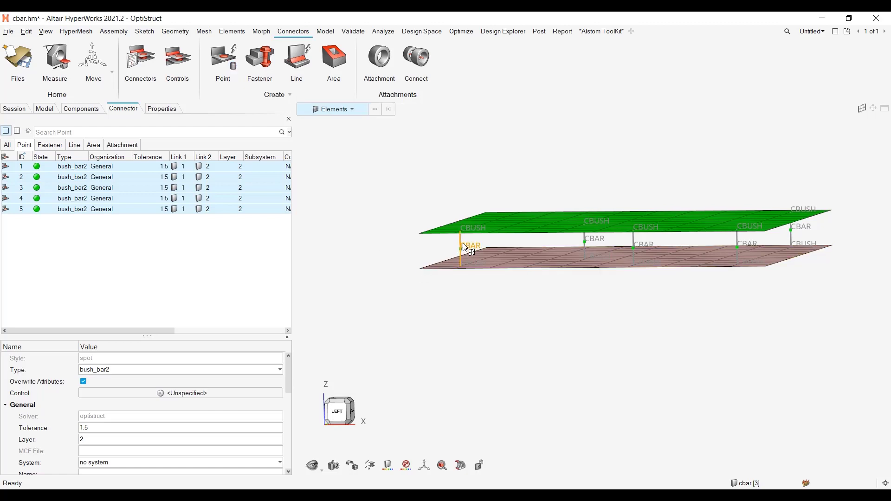
left_click(375, 109)
left_click(380, 138)
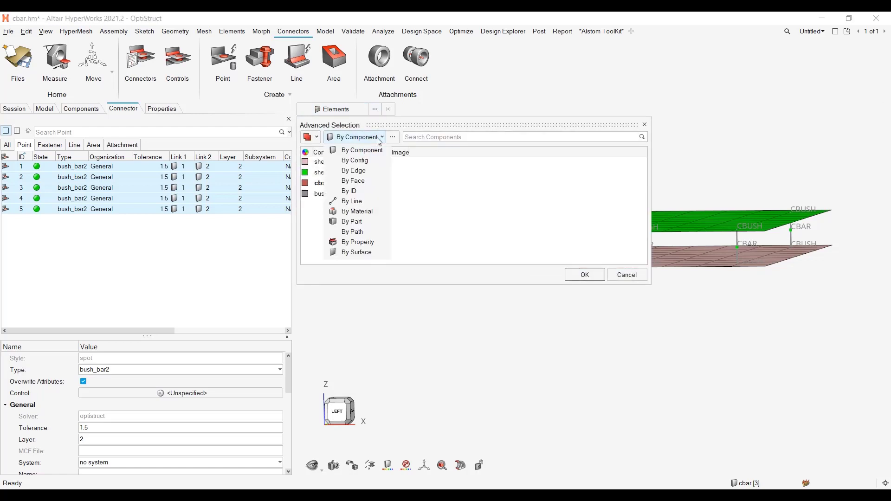
left_click(371, 160)
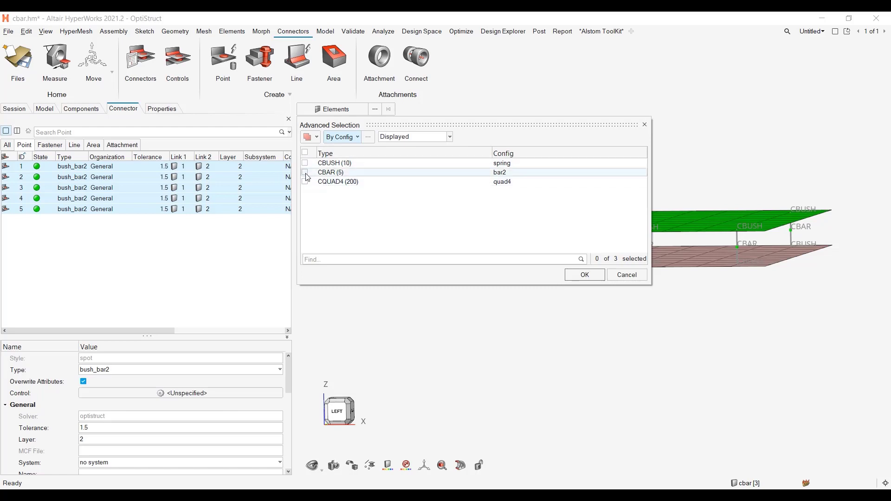
left_click(305, 173)
left_click(585, 275)
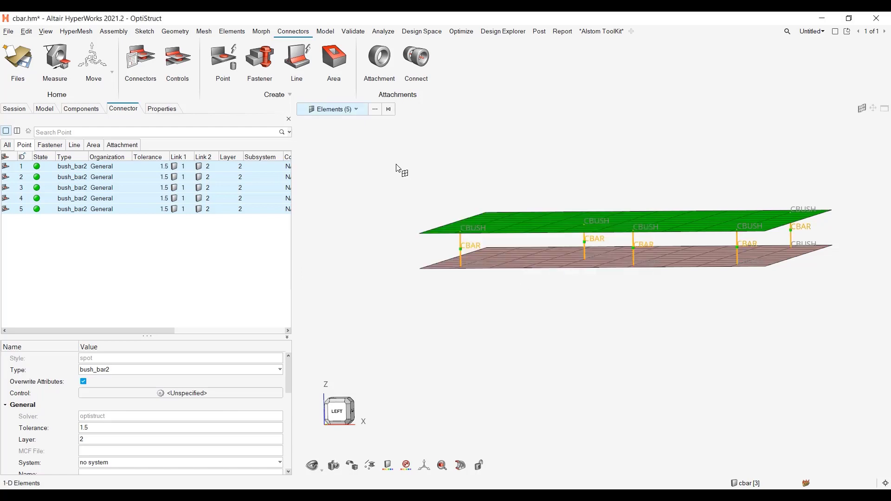
left_click(373, 205)
Assign property1 to the five CBAR elements in the element editor and close it
right_click(373, 205)
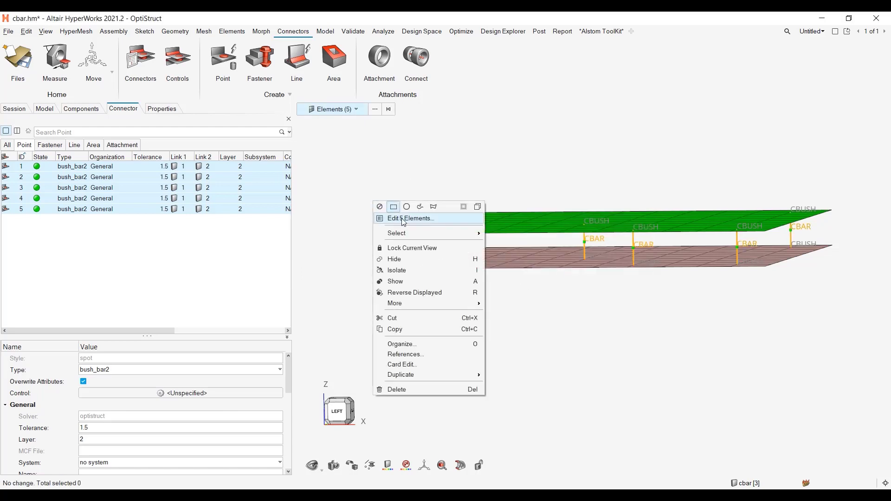
left_click(393, 216)
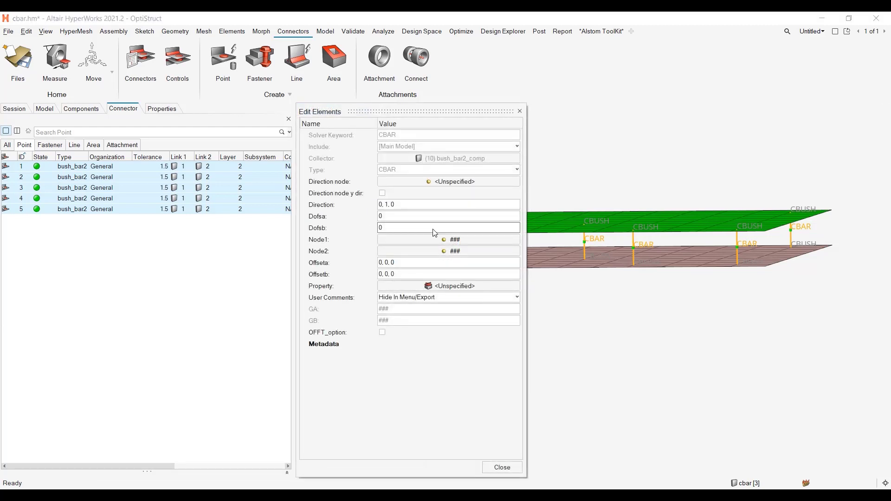
left_click(426, 291)
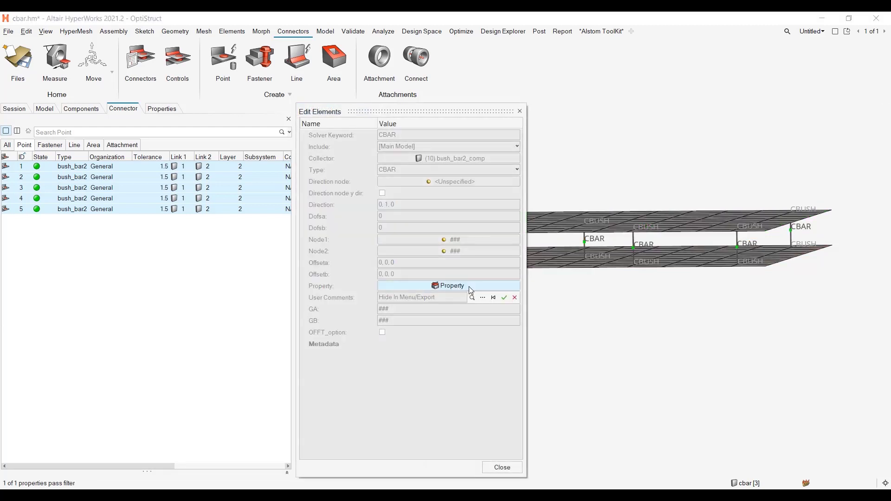
left_click(487, 299)
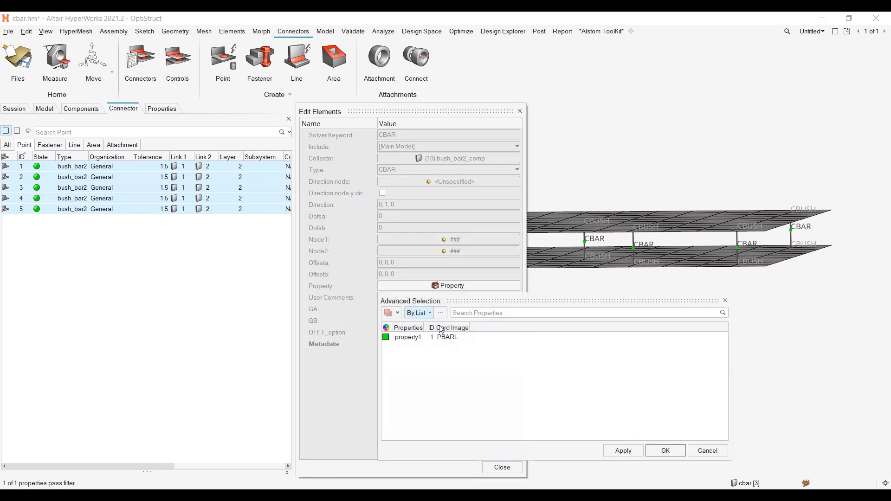
left_click(418, 338)
left_click(622, 451)
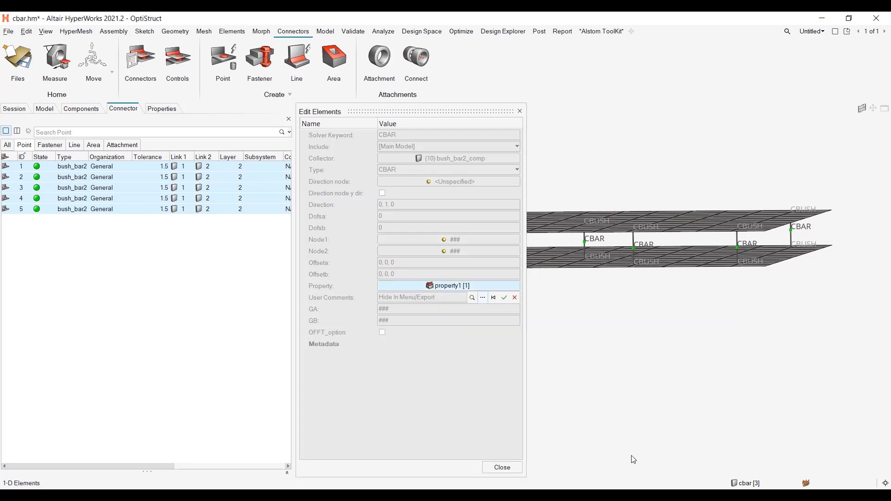
left_click(503, 299)
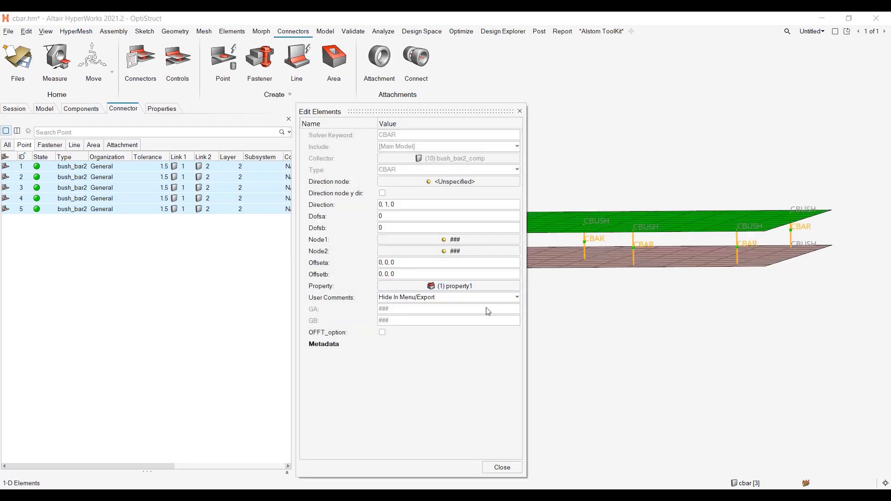
left_click(502, 468)
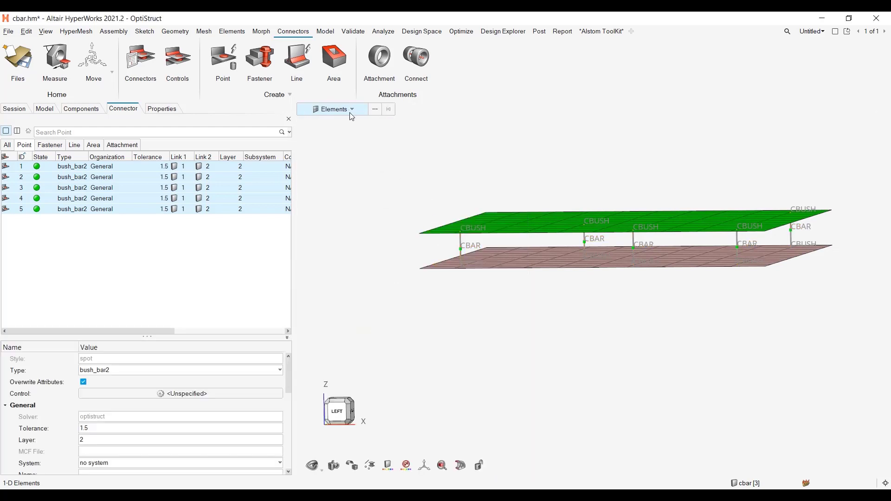
Select the ten CBUSH elements by config type and bring up their Property options in the editor
left_click(376, 113)
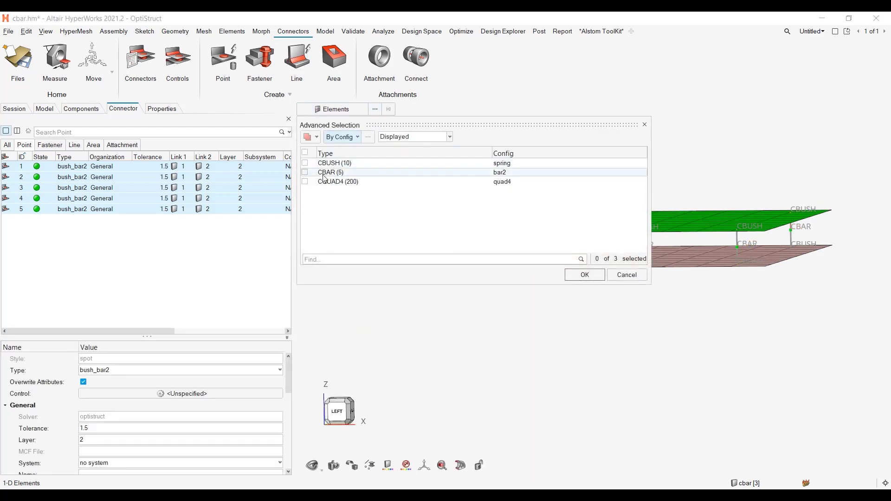
left_click(305, 164)
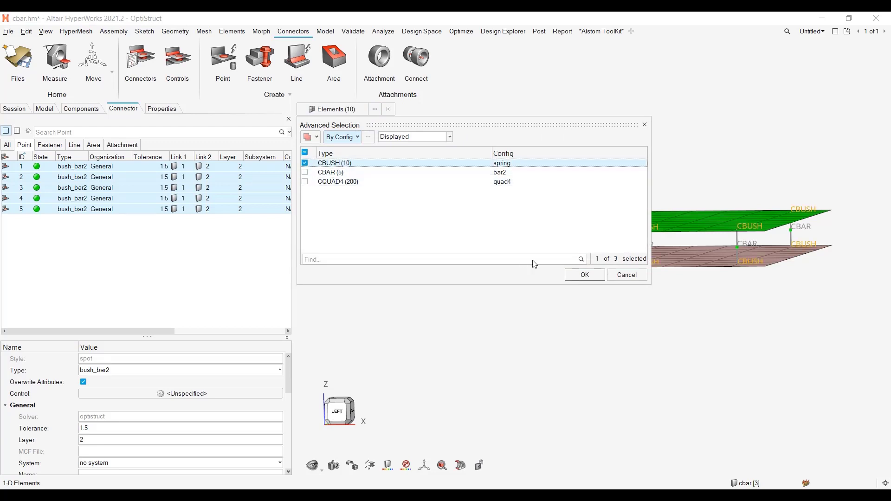
left_click(580, 276)
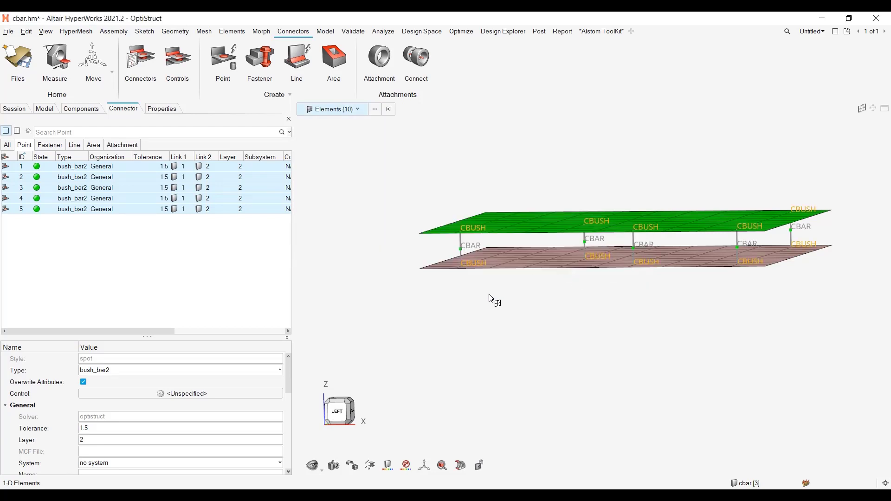
right_click(398, 240)
left_click(425, 257)
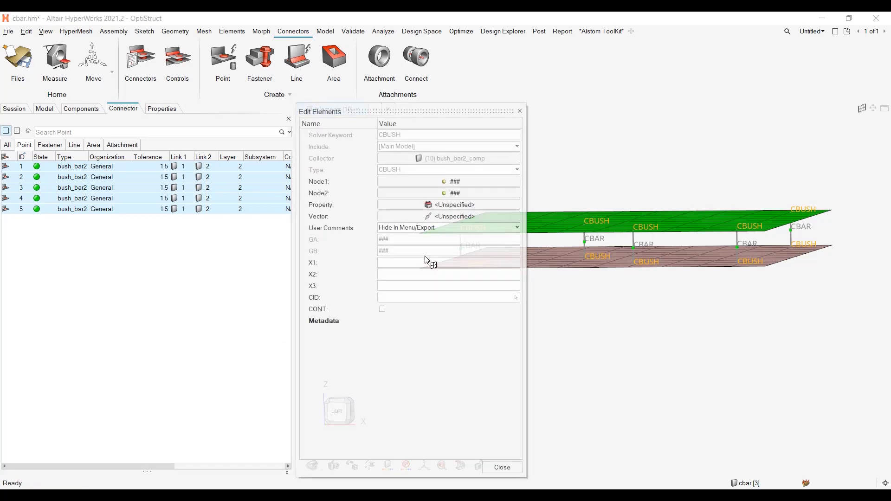
left_click(372, 205)
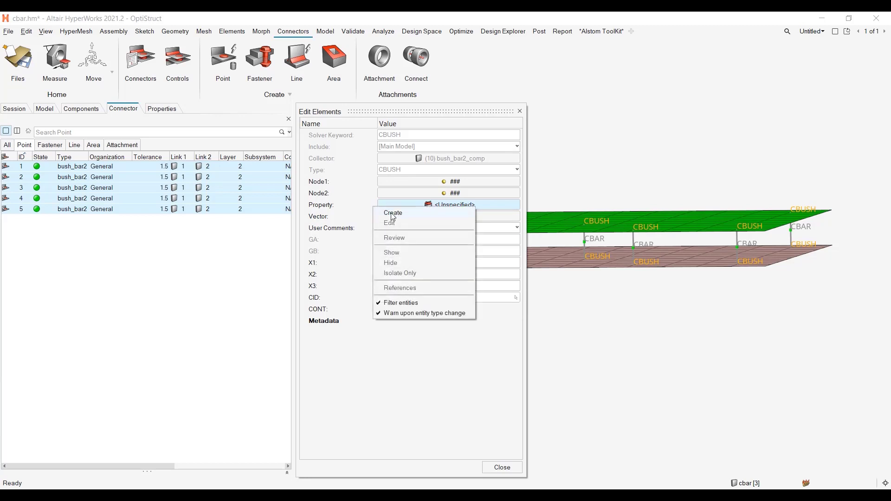
left_click(372, 205)
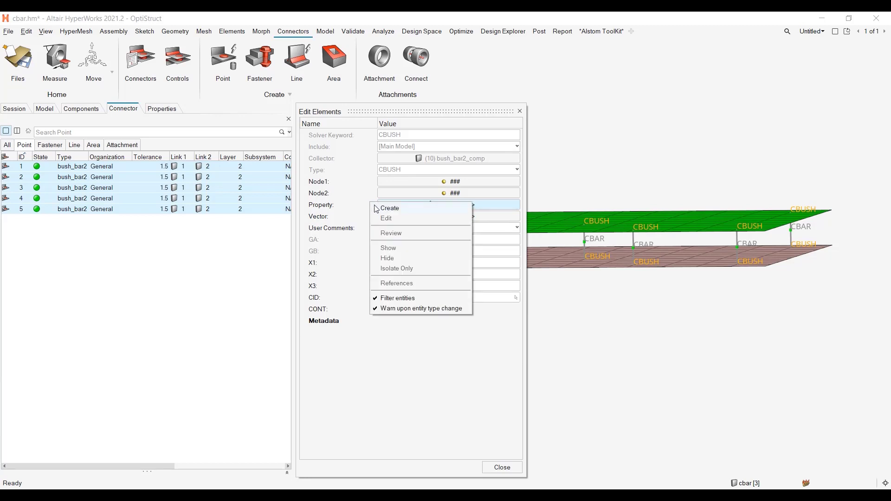
Create PBUSH property property2 with K_LINE enabled and K1 stiffness 1000.0
left_click(382, 210)
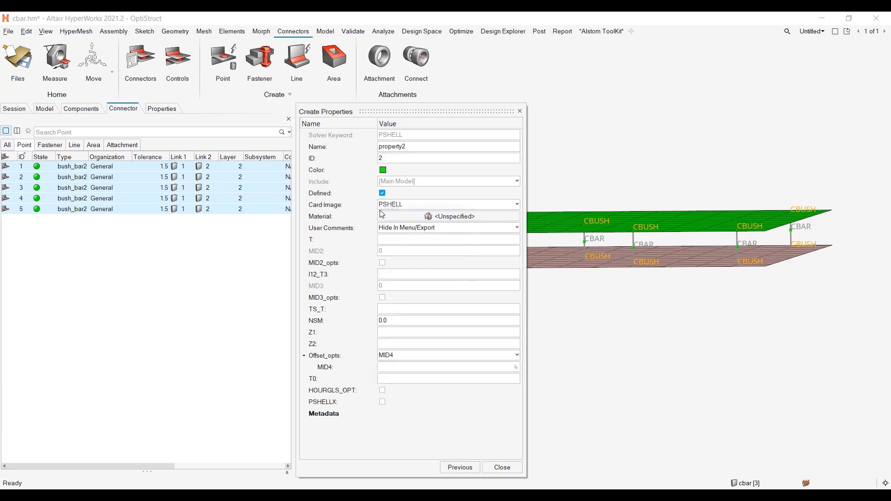
left_click(418, 205)
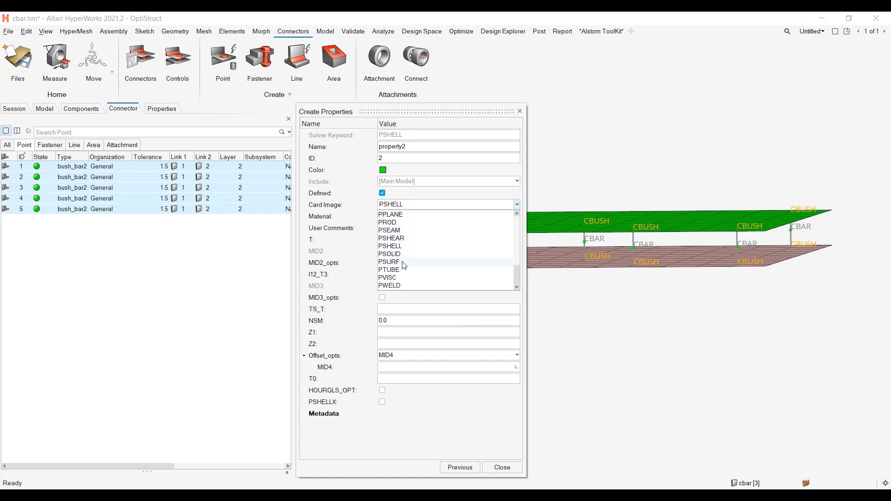
scroll(412, 267, "up", 2)
scroll(412, 268, "up", 6)
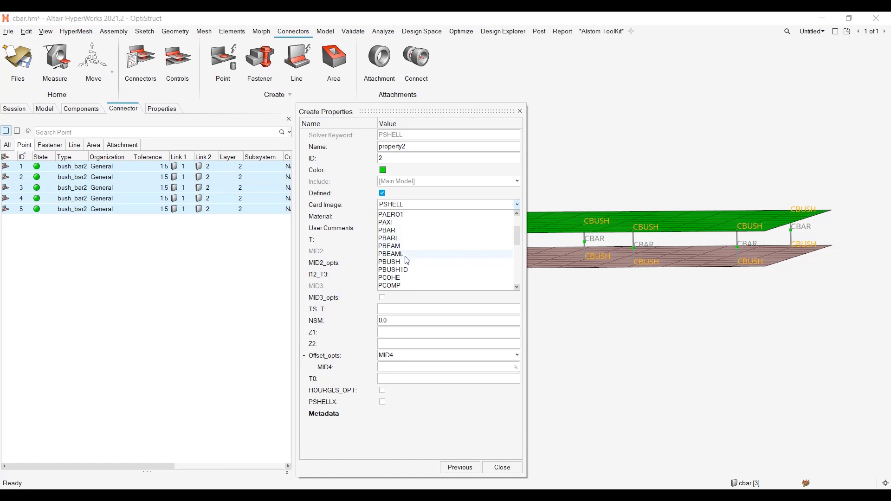
left_click(408, 262)
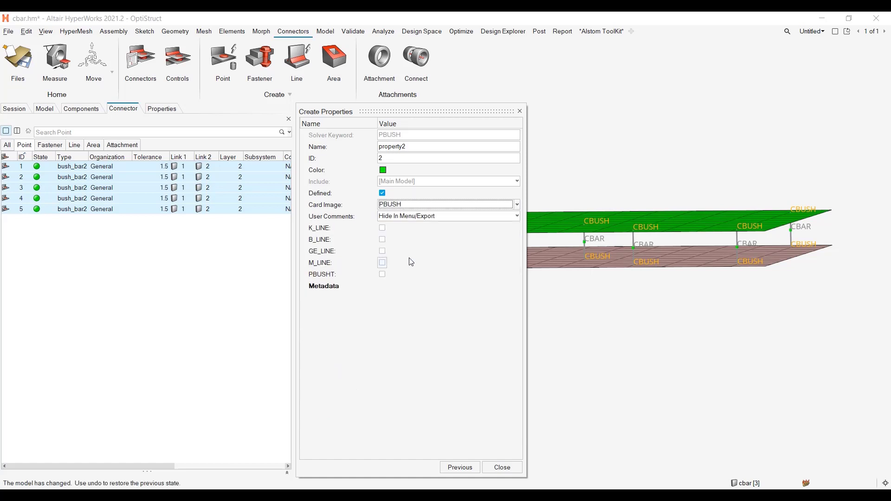
left_click(382, 228)
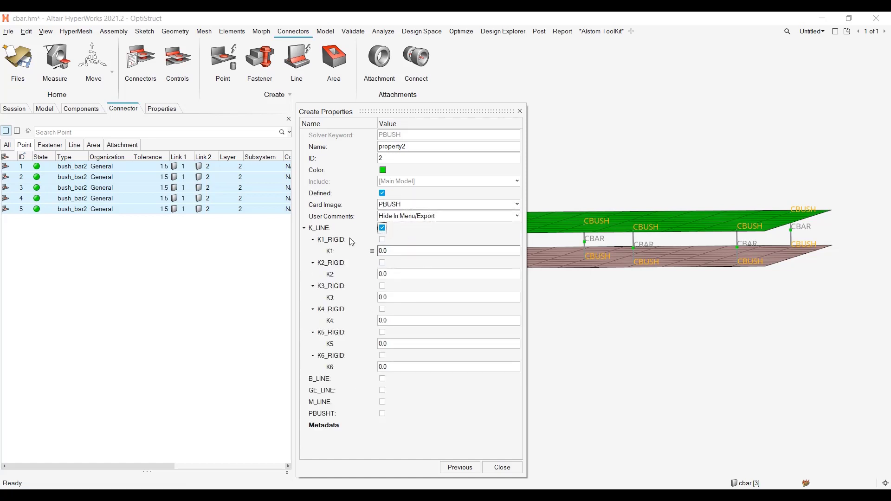
double_click(412, 251)
type("000.0")
key("Return")
Close the Create Properties dialog to return to the model
left_click(503, 468)
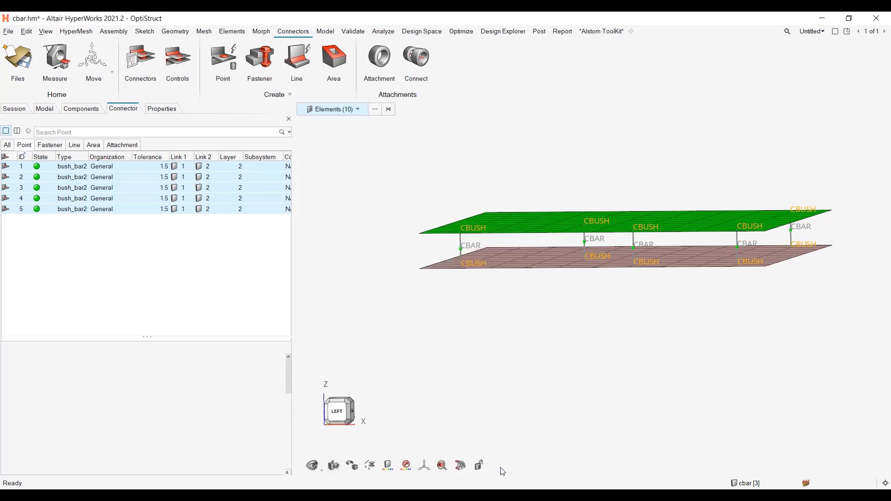